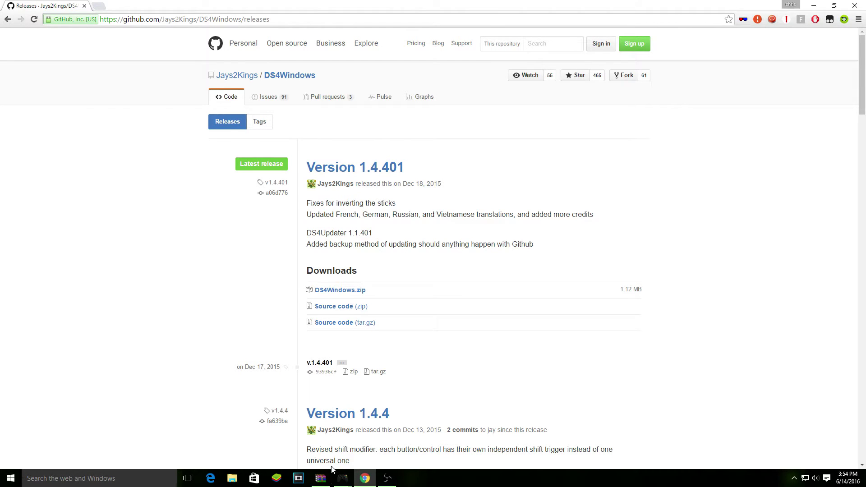
Launch DS4Windows from the archive, install the DS4 driver, and close the welcome setup window.
{"action": "left_click", "coordinate": [328, 480]}
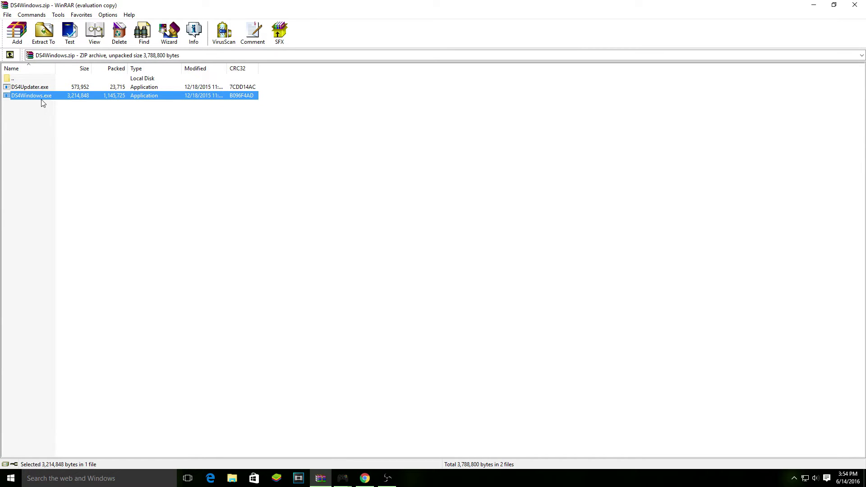
{"action": "left_click", "coordinate": [325, 446]}
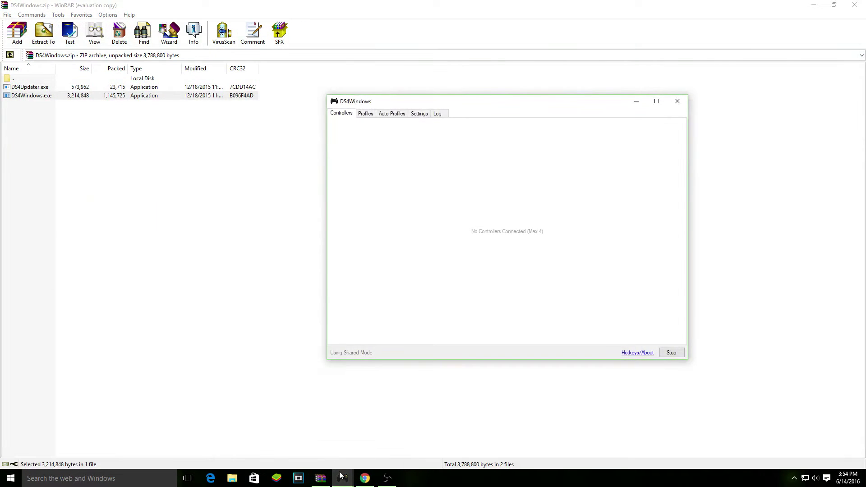
{"action": "left_click", "coordinate": [365, 433]}
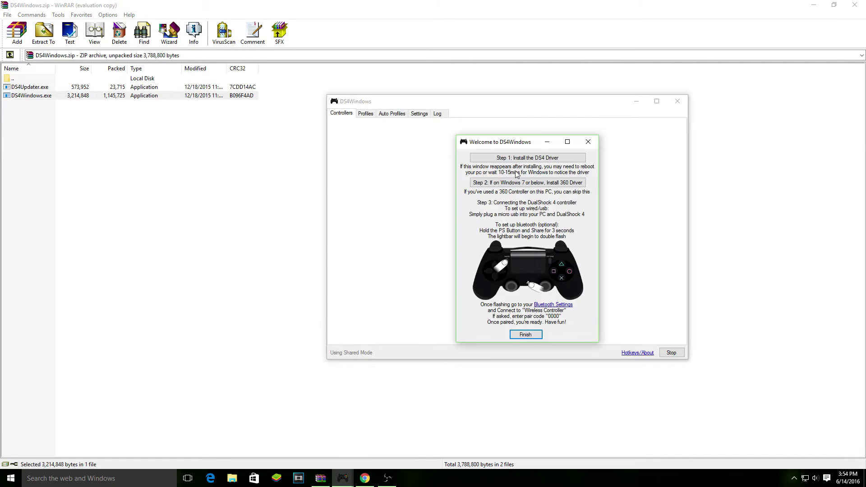
{"action": "left_click_drag", "start_coordinate": [500, 145], "coordinate": [470, 135]}
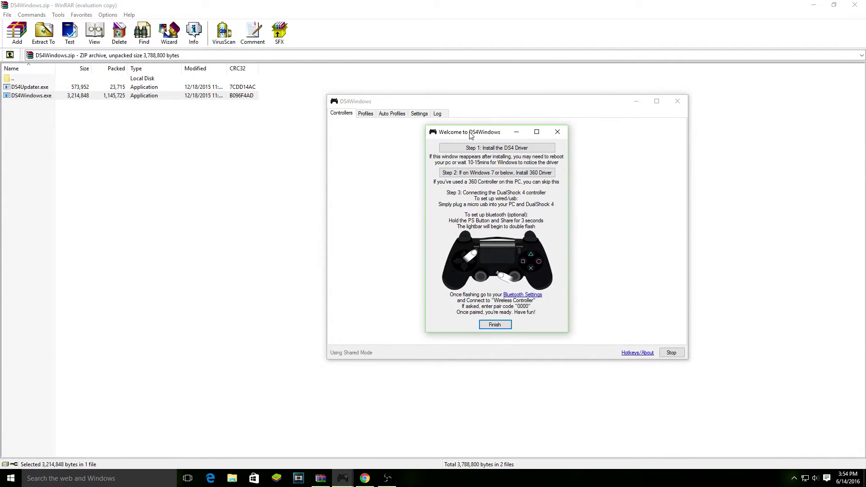
{"action": "left_click", "coordinate": [489, 151]}
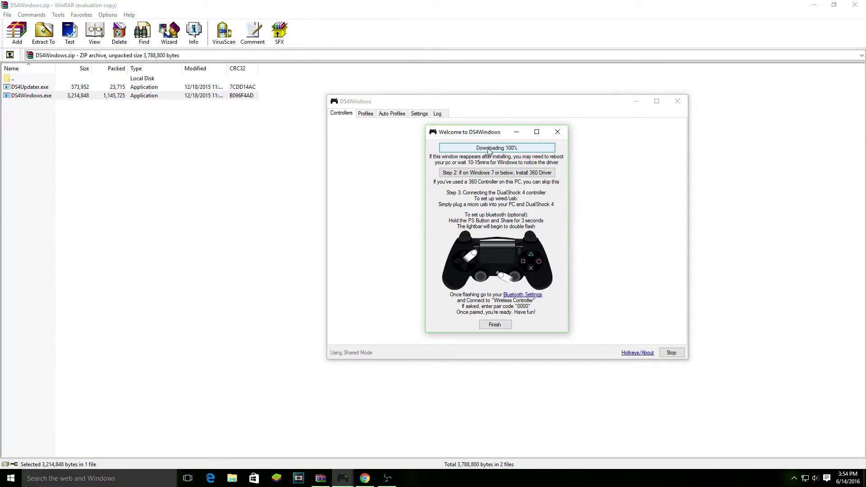
{"action": "left_click", "coordinate": [499, 171]}
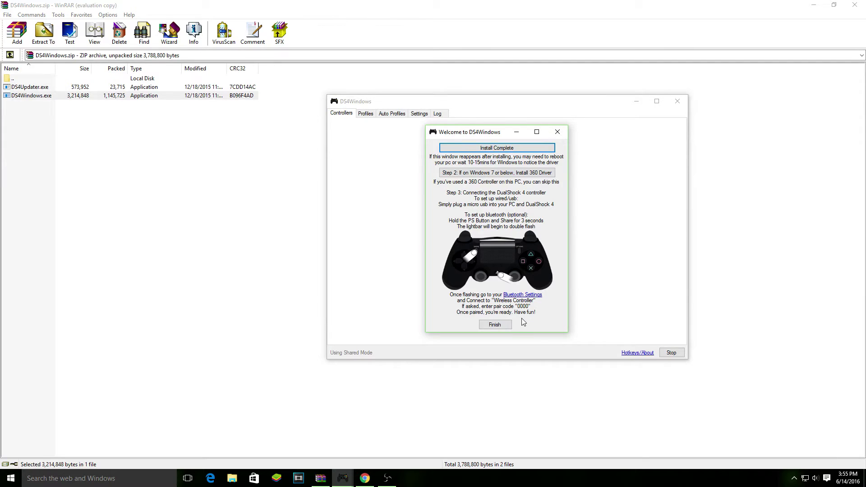
{"action": "left_click", "coordinate": [507, 326]}
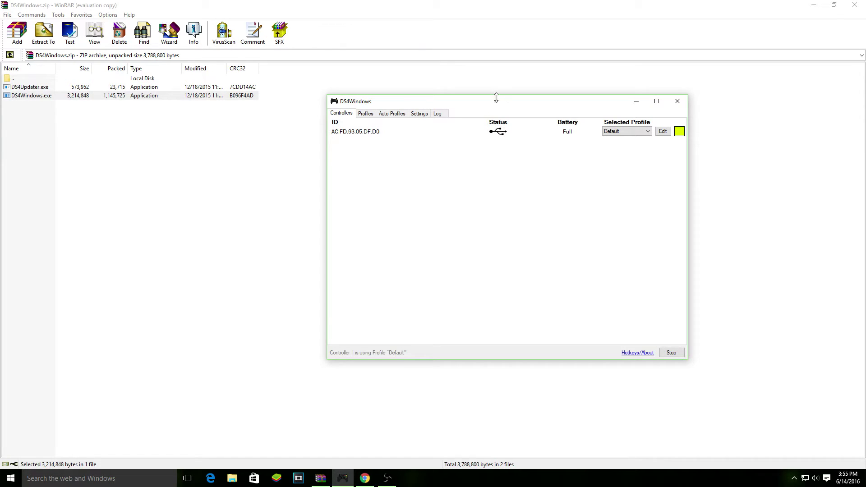
Open controller 1's Selected Profile dropdown to see its available profiles.
{"action": "left_click", "coordinate": [640, 133]}
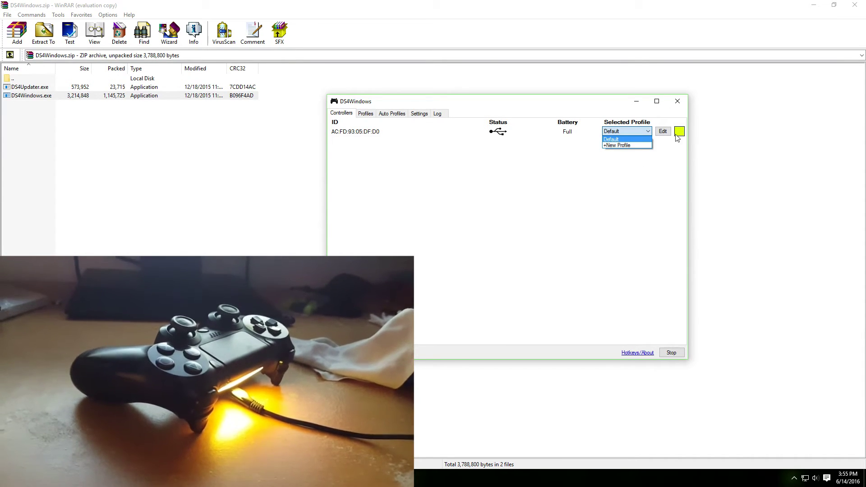
Keep the Default profile and try yellow-green, then pink, as the lightbar colour.
{"action": "left_click", "coordinate": [676, 135]}
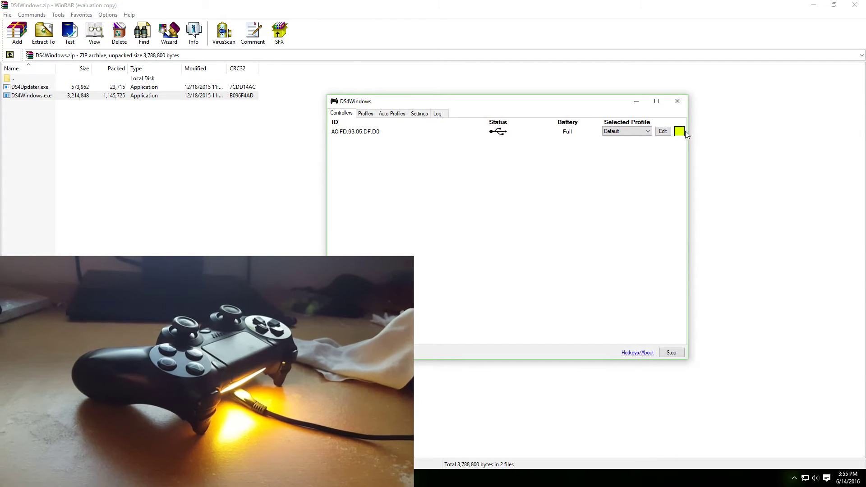
{"action": "left_click", "coordinate": [685, 130]}
{"action": "left_click", "coordinate": [703, 153]}
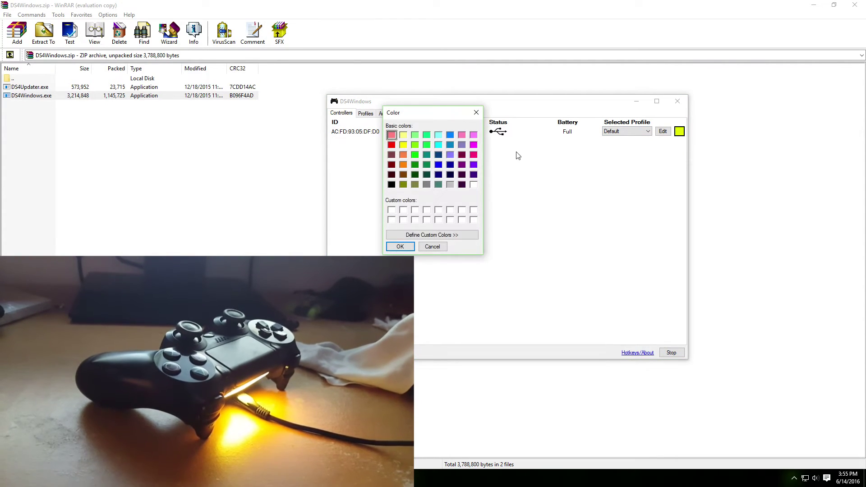
{"action": "left_click", "coordinate": [415, 145]}
{"action": "left_click", "coordinate": [411, 247]}
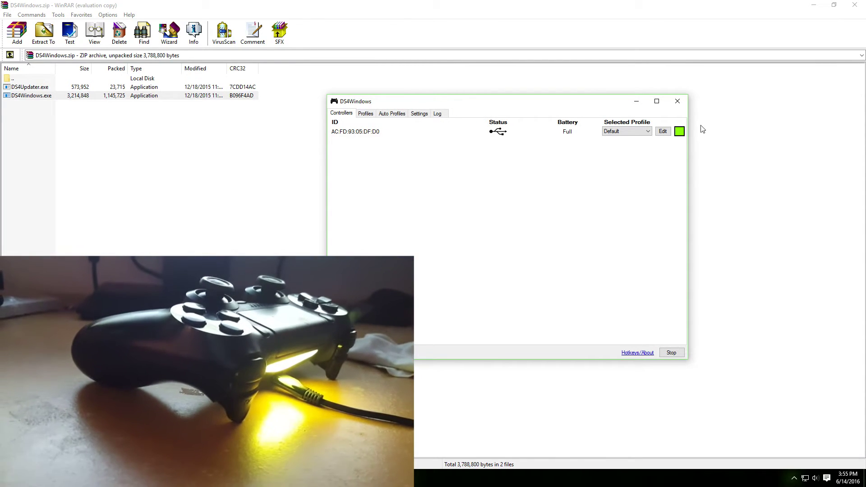
{"action": "left_click", "coordinate": [681, 131]}
{"action": "left_click", "coordinate": [703, 155]}
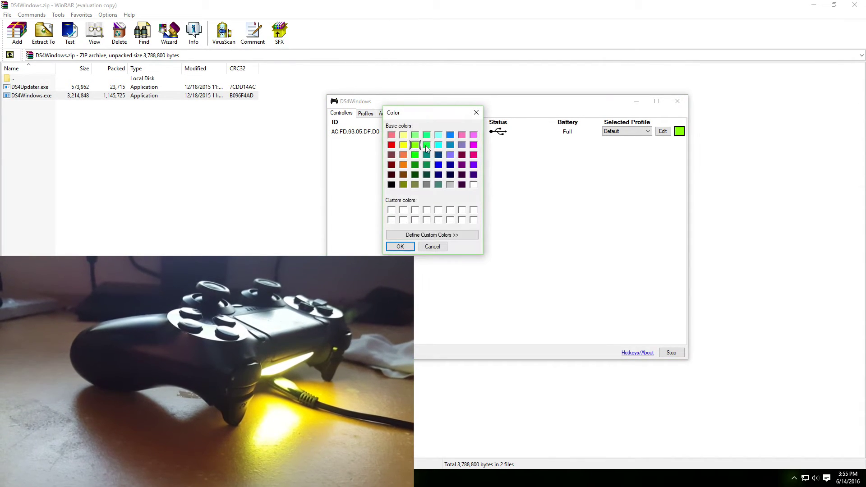
{"action": "left_click", "coordinate": [473, 155]}
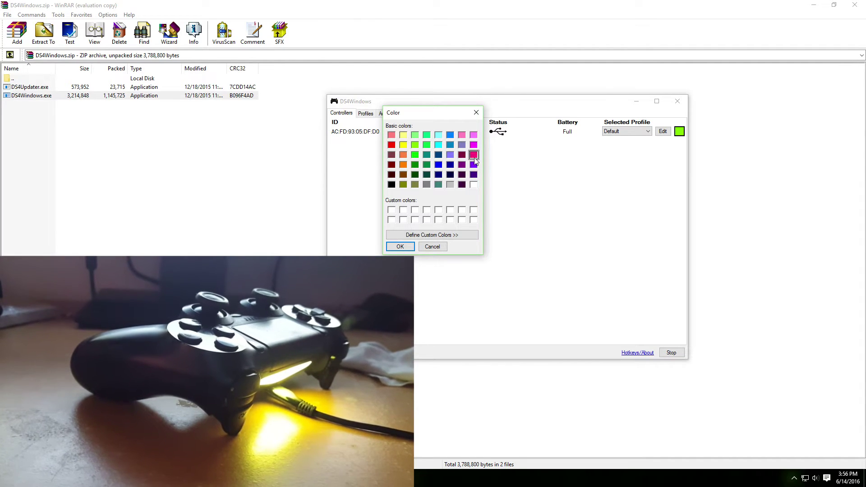
{"action": "left_click", "coordinate": [400, 246]}
Pick a custom bright green lightbar colour from the full spectrum and show the profiles list.
{"action": "left_click", "coordinate": [679, 131]}
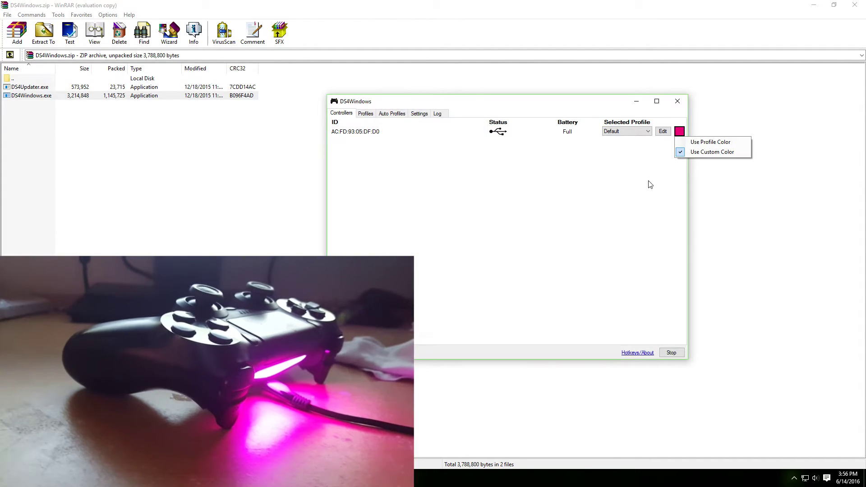
{"action": "left_click", "coordinate": [698, 151]}
{"action": "left_click", "coordinate": [462, 235]}
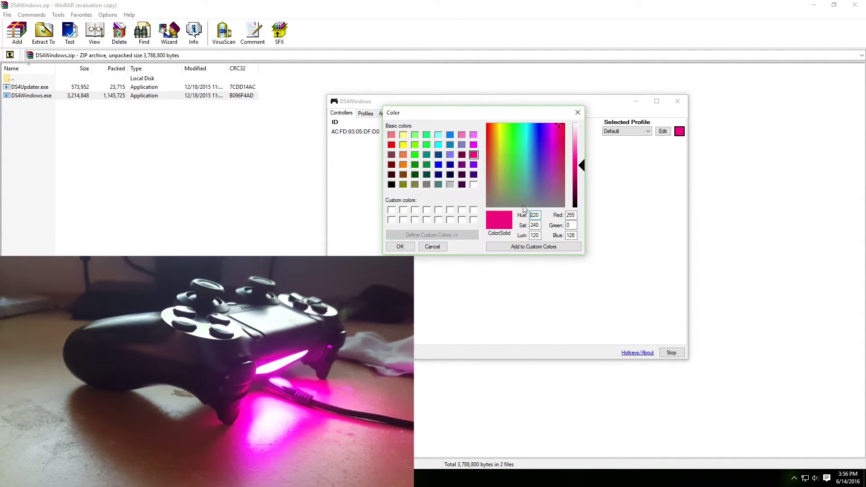
{"action": "left_click_drag", "start_coordinate": [518, 180], "coordinate": [562, 131]}
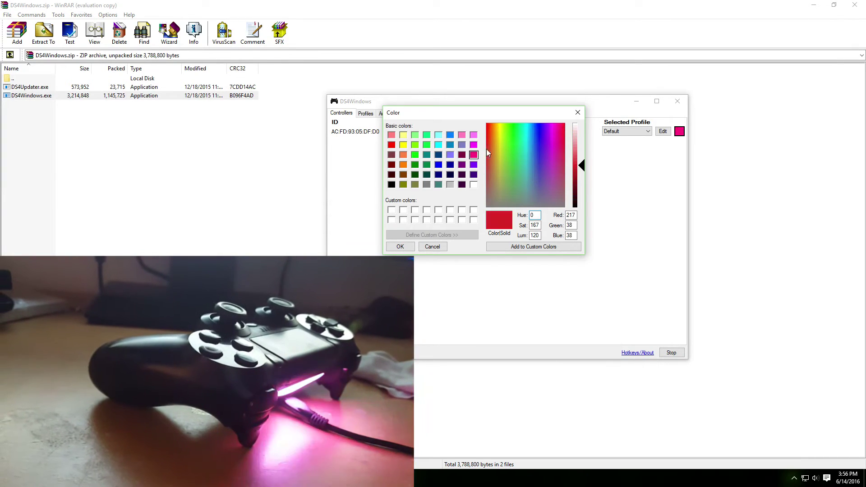
{"action": "left_click_drag", "start_coordinate": [543, 192], "coordinate": [513, 133]}
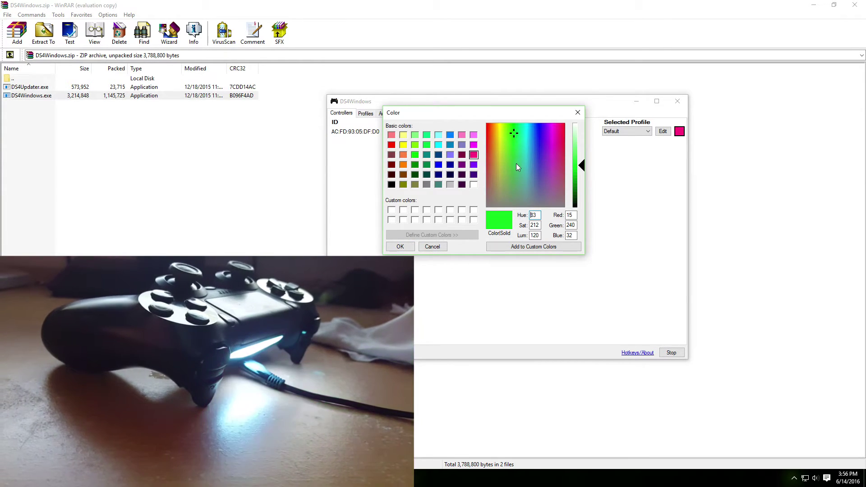
{"action": "left_click", "coordinate": [511, 130]}
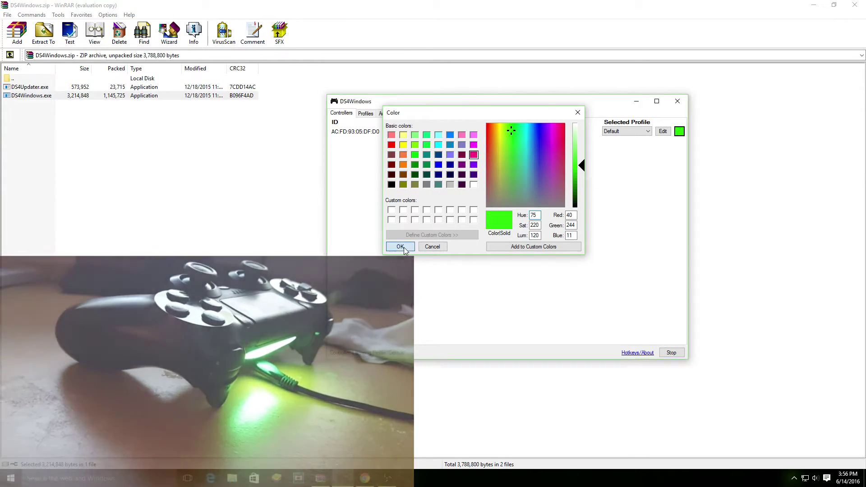
{"action": "left_click", "coordinate": [402, 247]}
{"action": "left_click", "coordinate": [361, 117]}
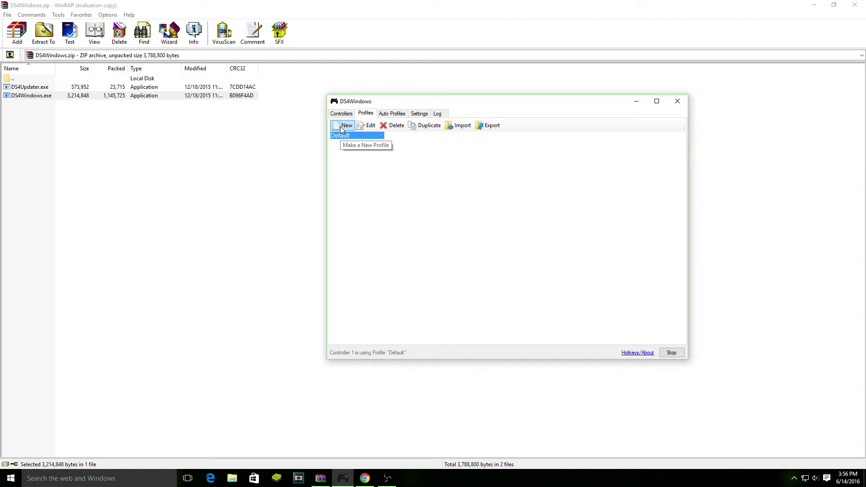
Create a new profile with the Cross button mapped to Space.
{"action": "left_click", "coordinate": [341, 129]}
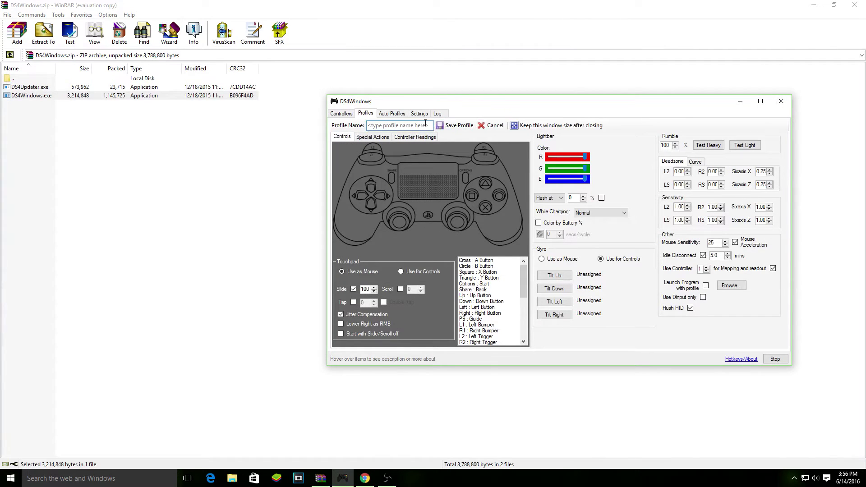
{"action": "left_click", "coordinate": [486, 207]}
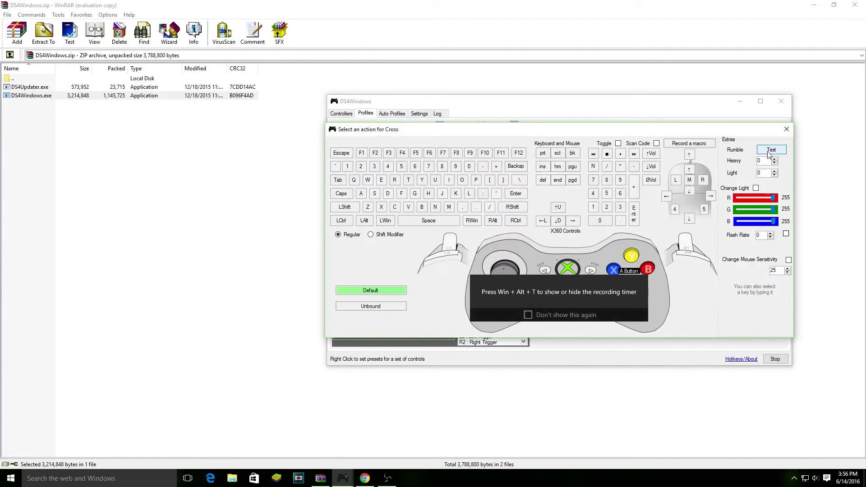
{"action": "left_click", "coordinate": [785, 129]}
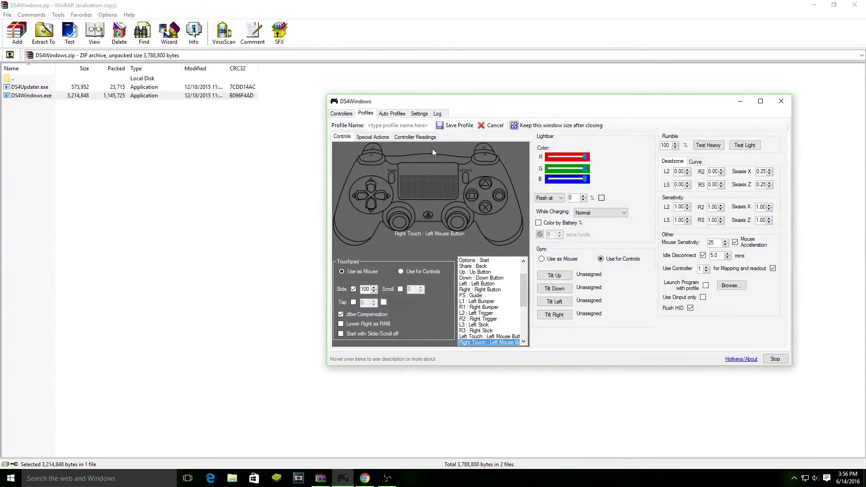
{"action": "left_click", "coordinate": [487, 209]}
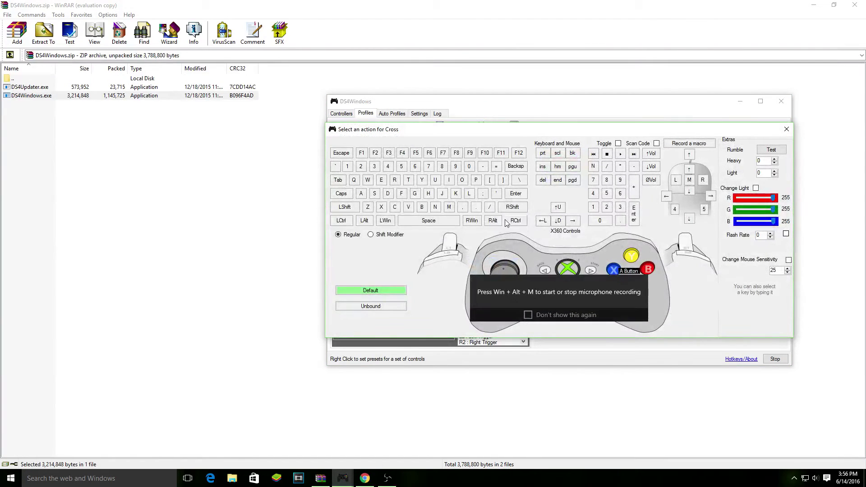
{"action": "left_click", "coordinate": [440, 224]}
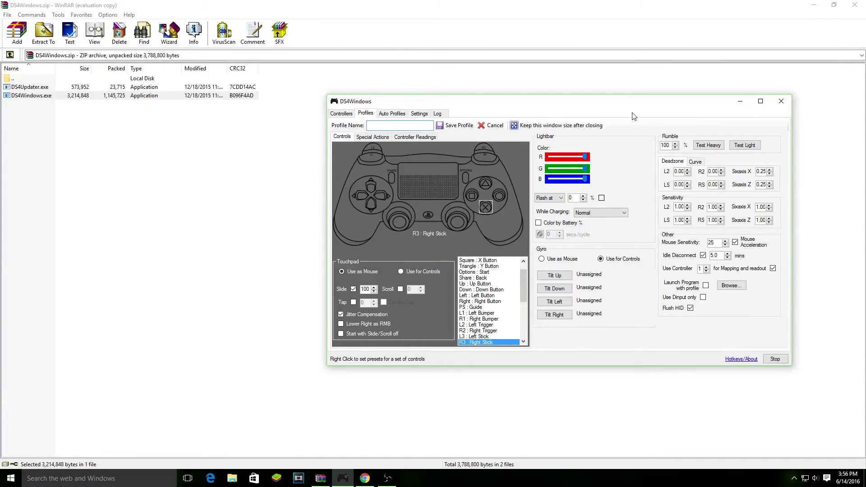
Name the profile 'flappy birds', save it, and assign it to controller 1.
{"action": "type", "text": "flappy h"}
{"action": "type", "text": "birds"}
{"action": "left_click", "coordinate": [453, 125]}
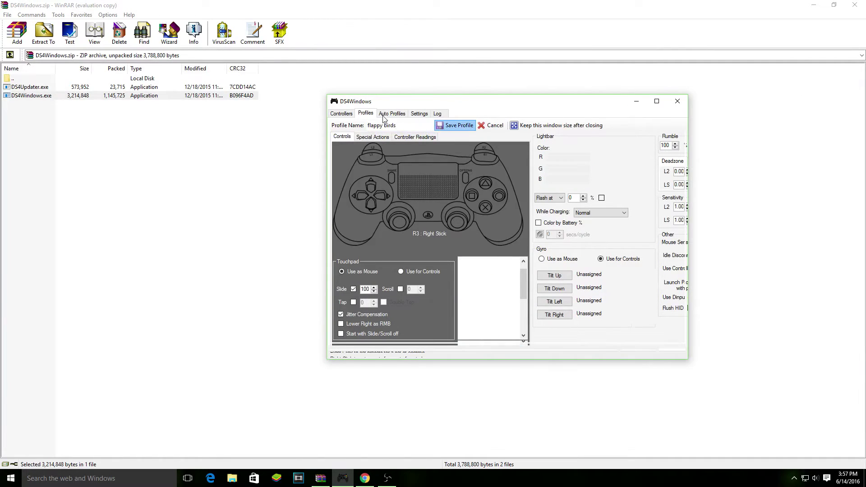
{"action": "left_click", "coordinate": [613, 132]}
{"action": "left_click", "coordinate": [614, 141]}
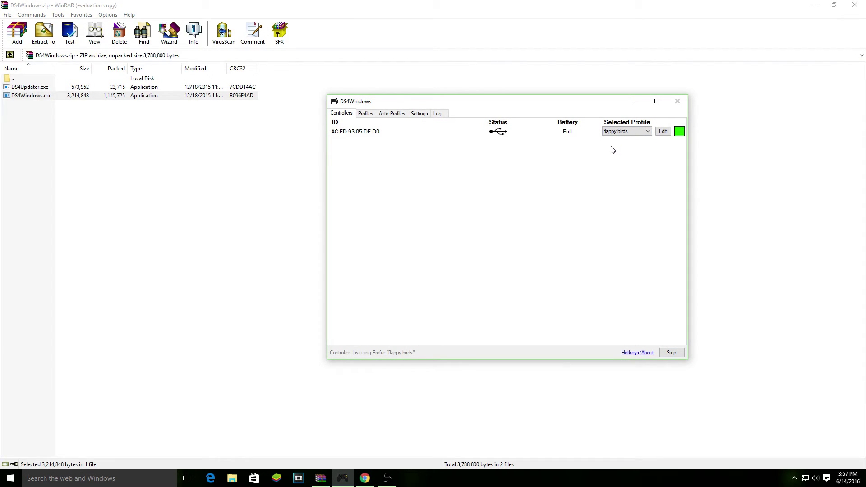
Open the Default profile for editing and map Cross to the Space key.
{"action": "left_click", "coordinate": [366, 113]}
{"action": "left_click", "coordinate": [346, 135]}
{"action": "left_click", "coordinate": [365, 125]}
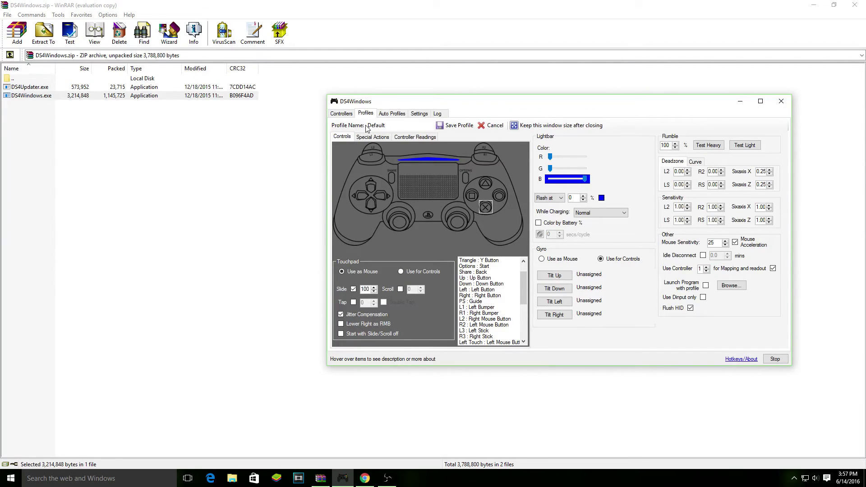
{"action": "left_click", "coordinate": [485, 208]}
{"action": "left_click_drag", "start_coordinate": [442, 115], "coordinate": [390, 90]}
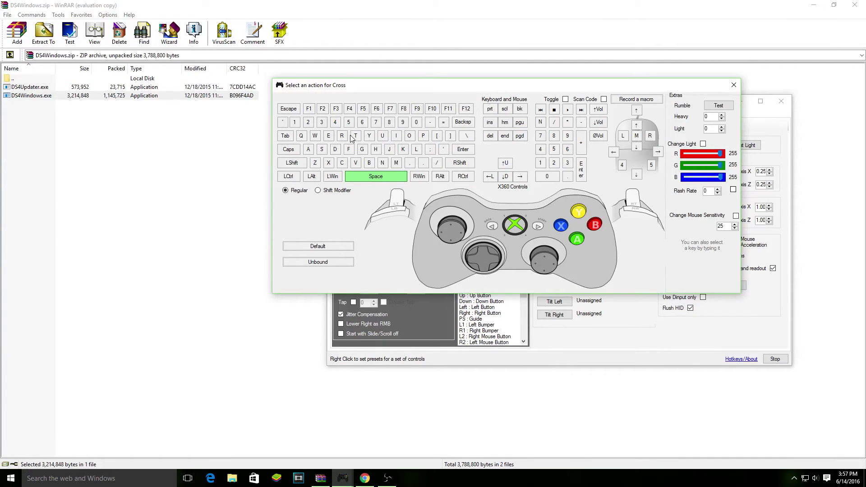
{"action": "left_click", "coordinate": [377, 175]}
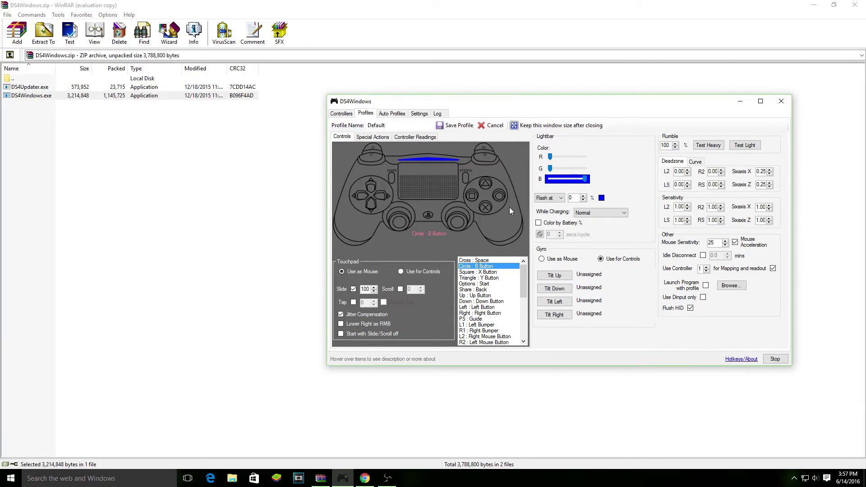
Map Circle to left Ctrl and Triangle to the 2 key.
{"action": "left_click", "coordinate": [499, 196]}
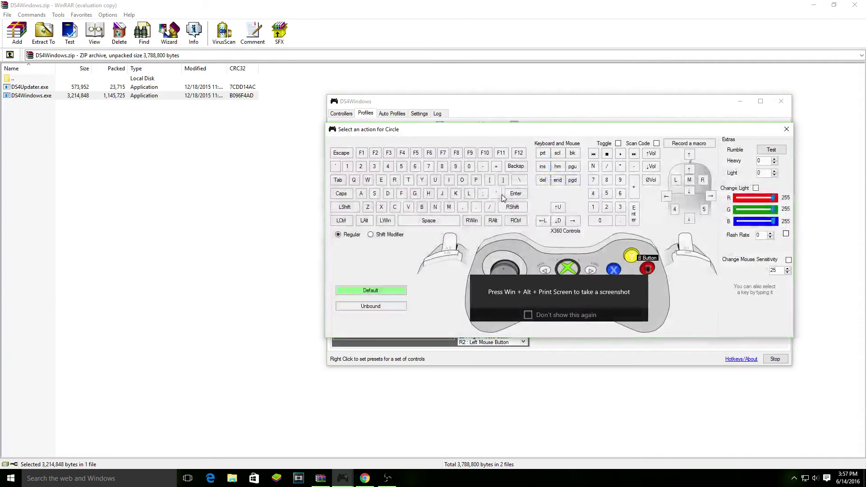
{"action": "left_click", "coordinate": [342, 220]}
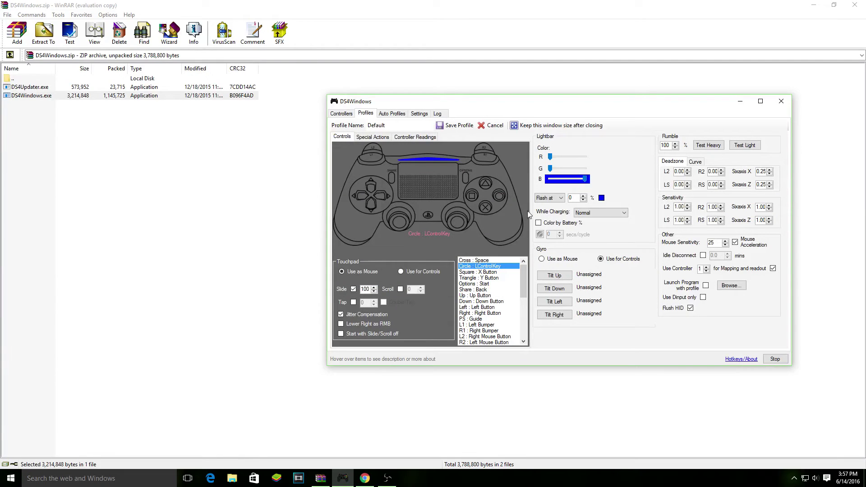
{"action": "left_click", "coordinate": [486, 183]}
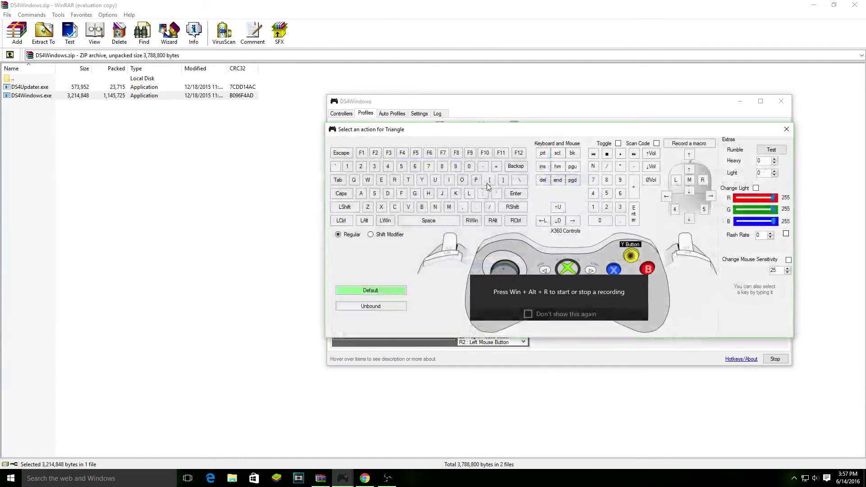
{"action": "left_click", "coordinate": [360, 166]}
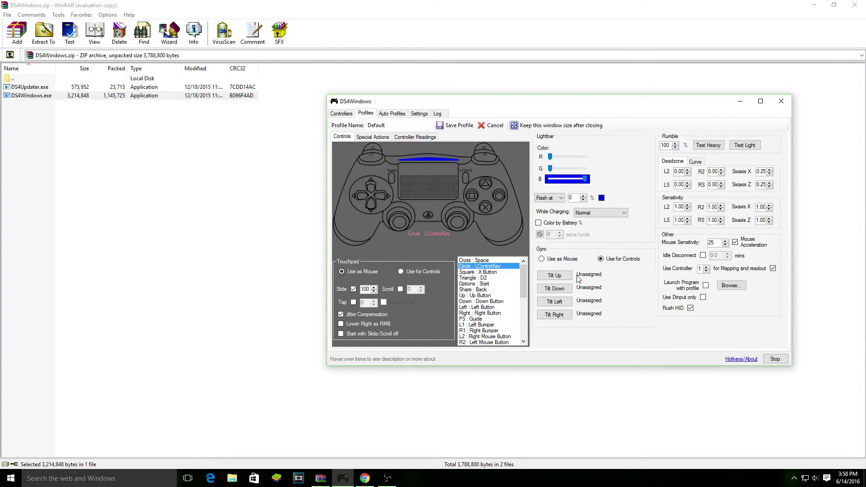
Assign the R key to the gyro Tilt Up action in the Default profile.
{"action": "mouse_move", "coordinate": [559, 276]}
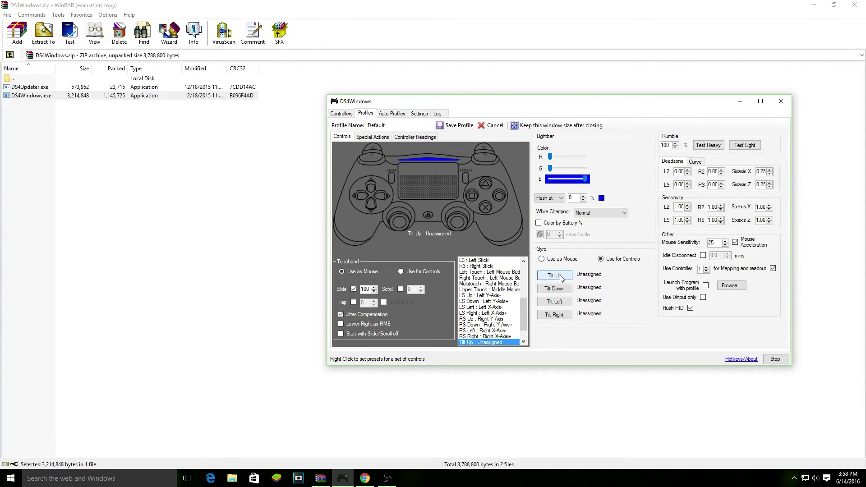
{"action": "left_click", "coordinate": [560, 277]}
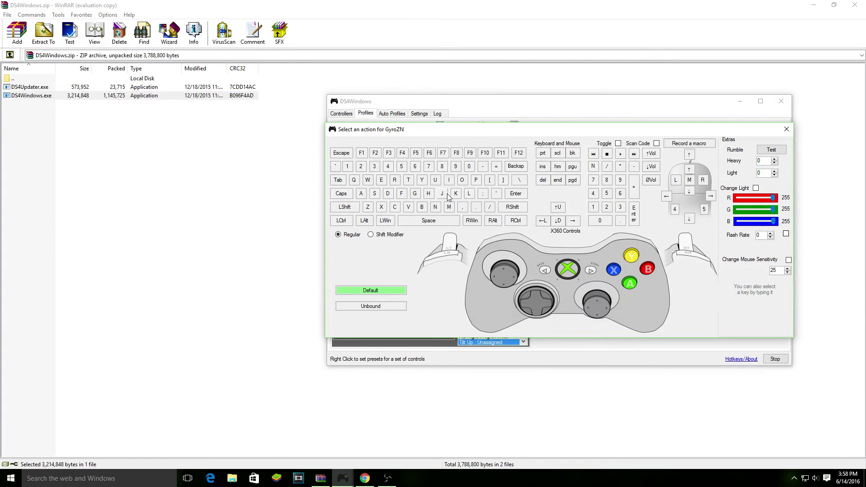
{"action": "left_click", "coordinate": [394, 182]}
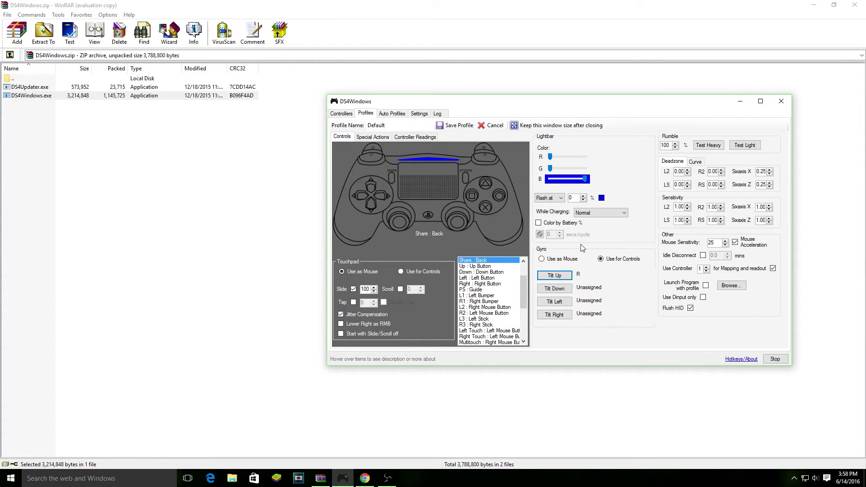
Set the gyro to Use as Mouse and save the Default profile.
{"action": "left_click", "coordinate": [549, 261]}
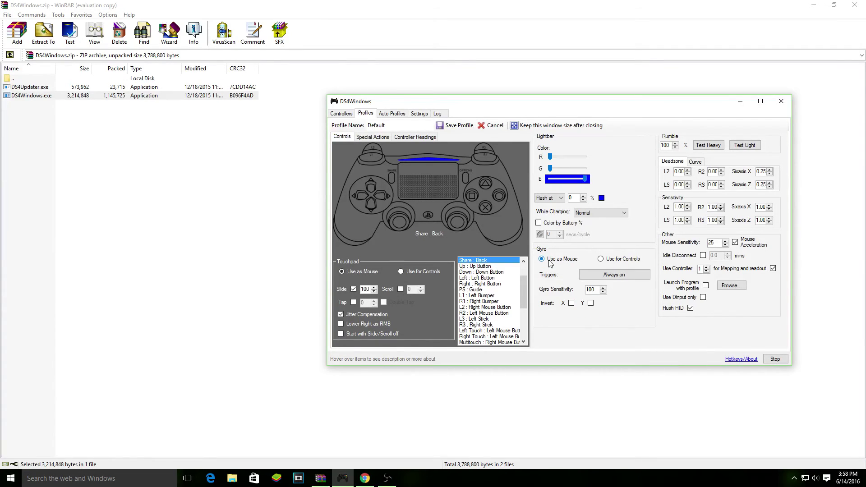
{"action": "left_click", "coordinate": [457, 130]}
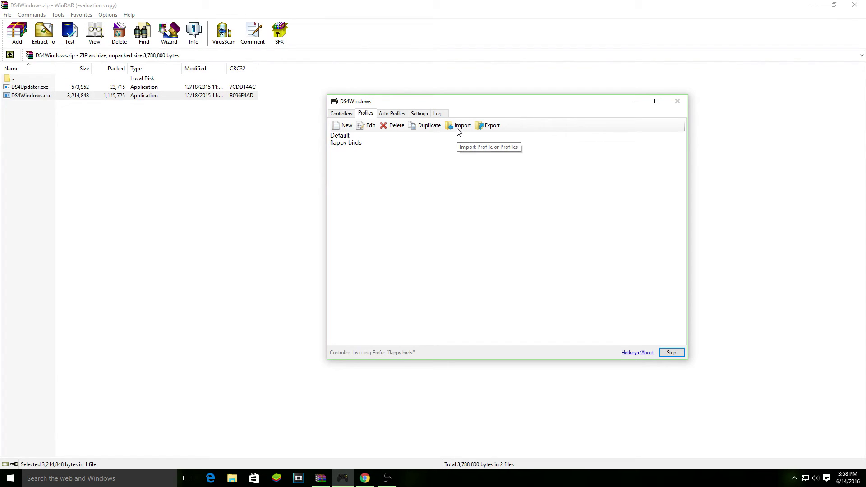
{"action": "left_click", "coordinate": [347, 115]}
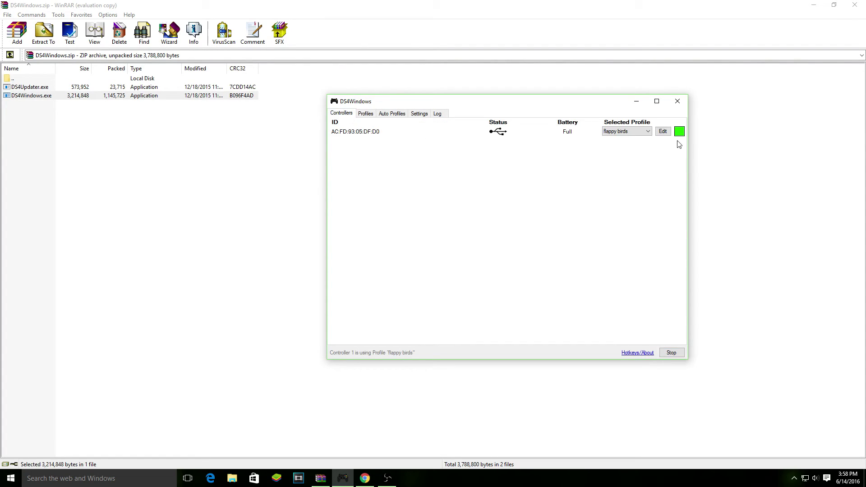
{"action": "left_click", "coordinate": [648, 131]}
{"action": "left_click", "coordinate": [628, 139]}
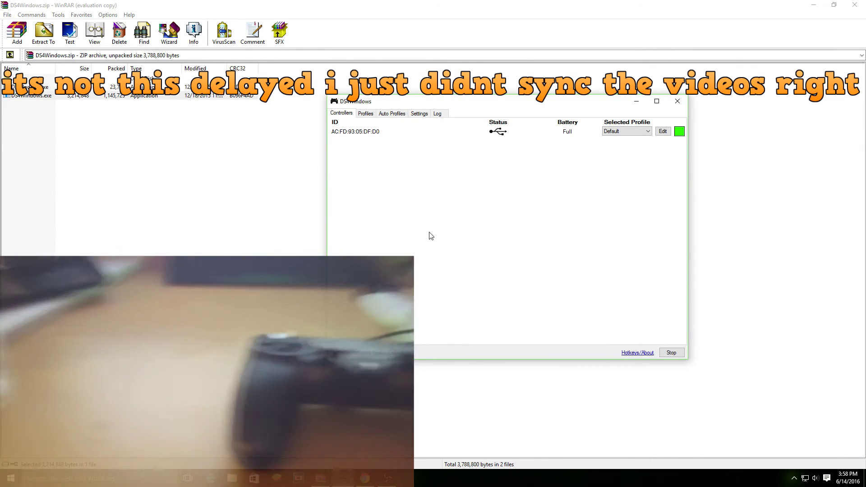
{"action": "left_click", "coordinate": [365, 113]}
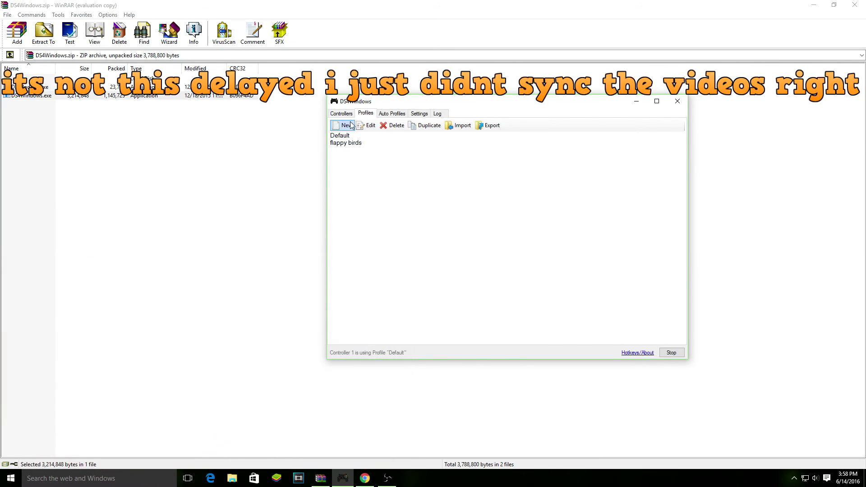
{"action": "left_click", "coordinate": [341, 113]}
{"action": "left_click", "coordinate": [625, 130]}
{"action": "left_click", "coordinate": [620, 133]}
{"action": "left_click", "coordinate": [620, 132]}
{"action": "left_click", "coordinate": [615, 145]}
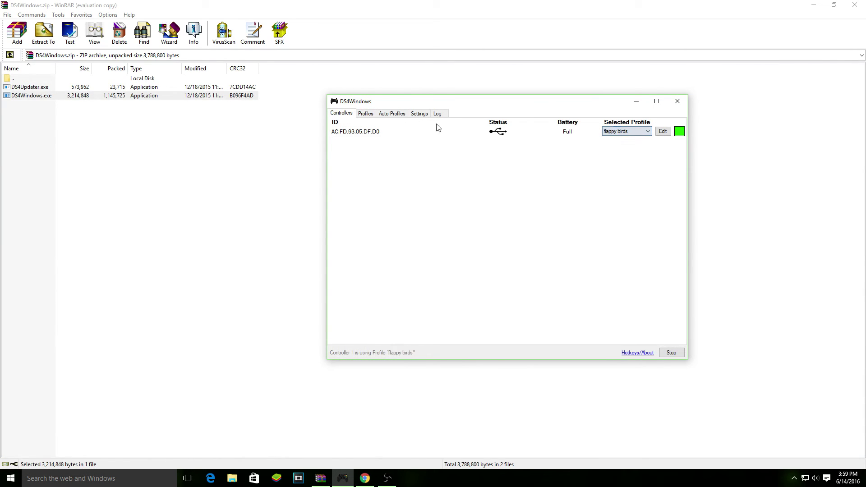
{"action": "left_click", "coordinate": [365, 114]}
{"action": "double_click", "coordinate": [352, 136]}
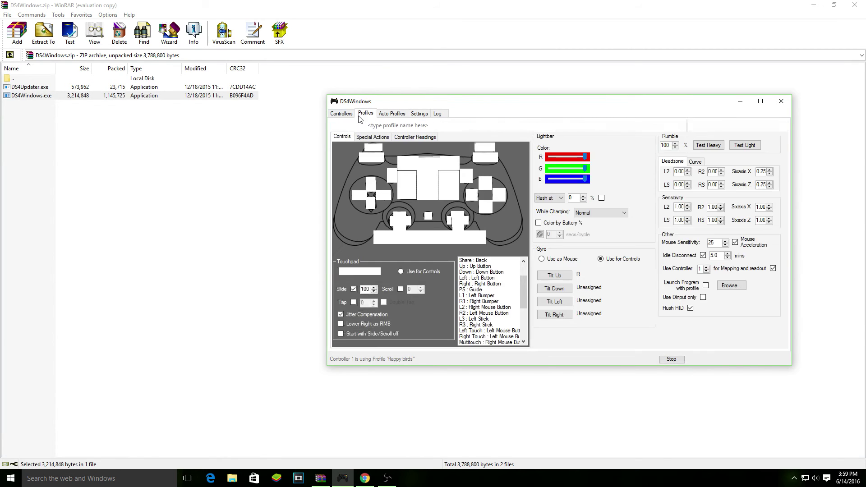
{"action": "left_click", "coordinate": [488, 118]}
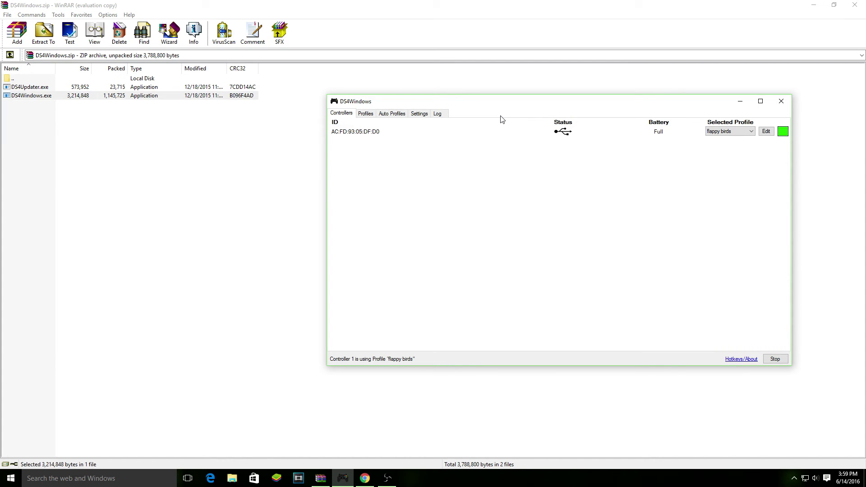
Start another new profile, then cancel it without saving.
{"action": "left_click", "coordinate": [363, 116]}
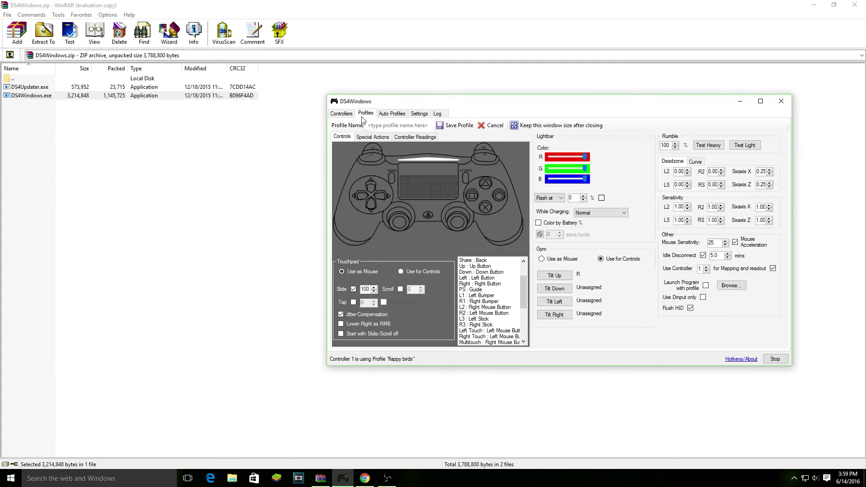
{"action": "left_click", "coordinate": [494, 127]}
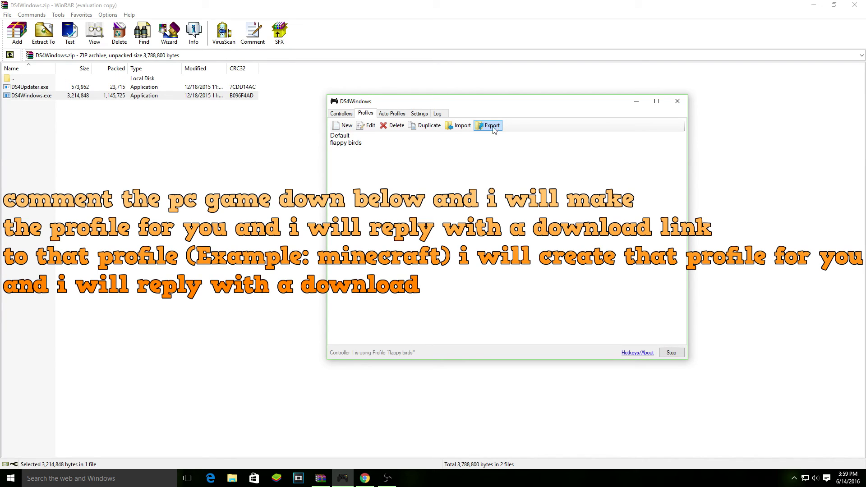
Cancel a profile import, then keep flappy birds as controller 1's profile on the Controllers tab.
{"action": "left_click", "coordinate": [469, 126]}
{"action": "left_click", "coordinate": [746, 338]}
{"action": "left_click", "coordinate": [341, 113]}
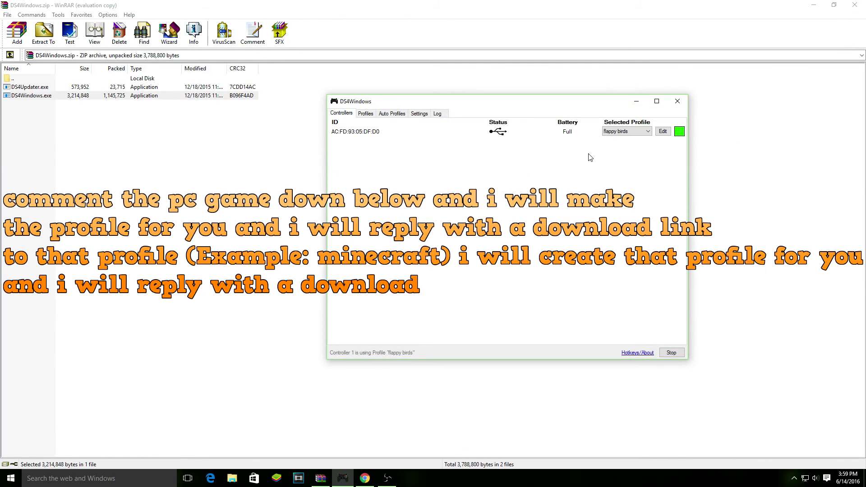
{"action": "left_click", "coordinate": [620, 131]}
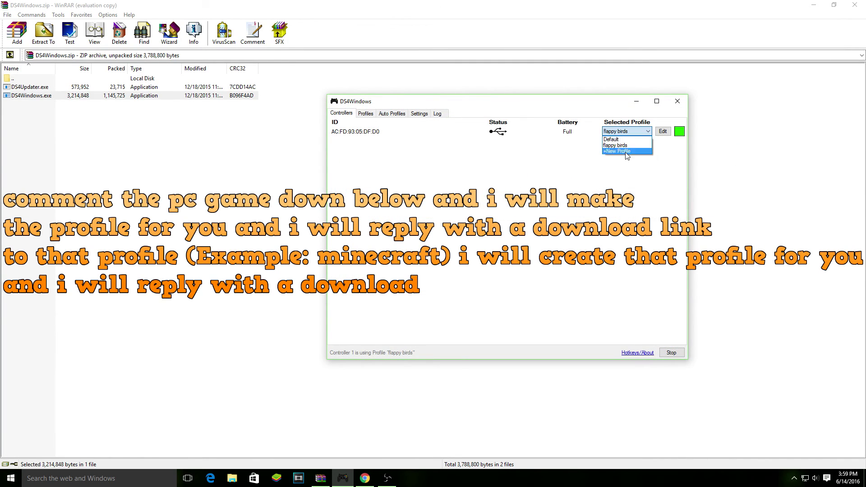
{"action": "left_click", "coordinate": [616, 176]}
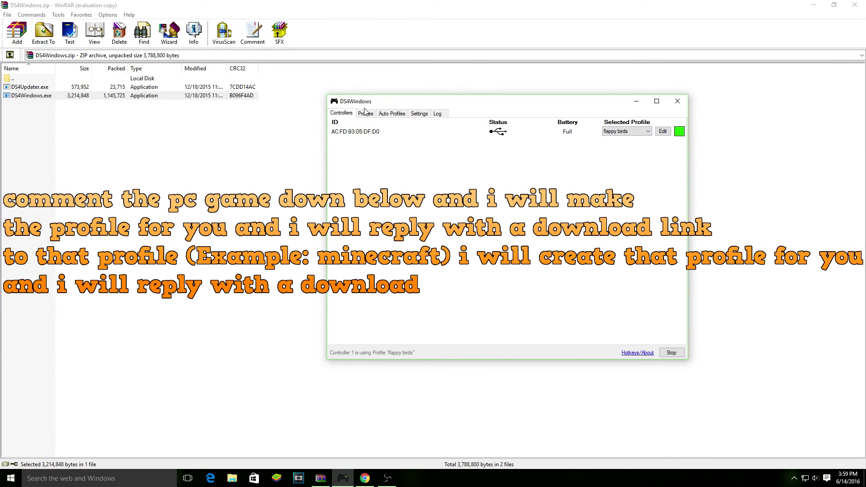